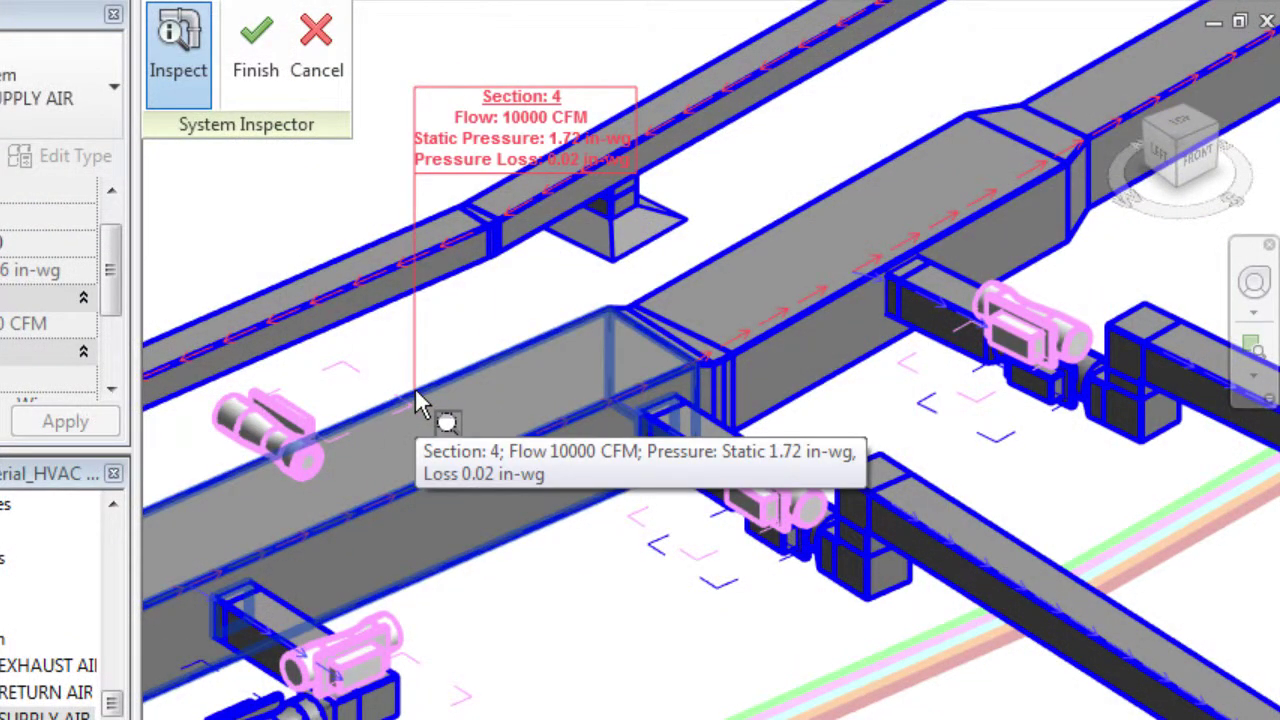
# Step: Zoom out of the duct view to show the whole hospital HVAC 3D model
pyautogui.scroll(-3, 330, 400)
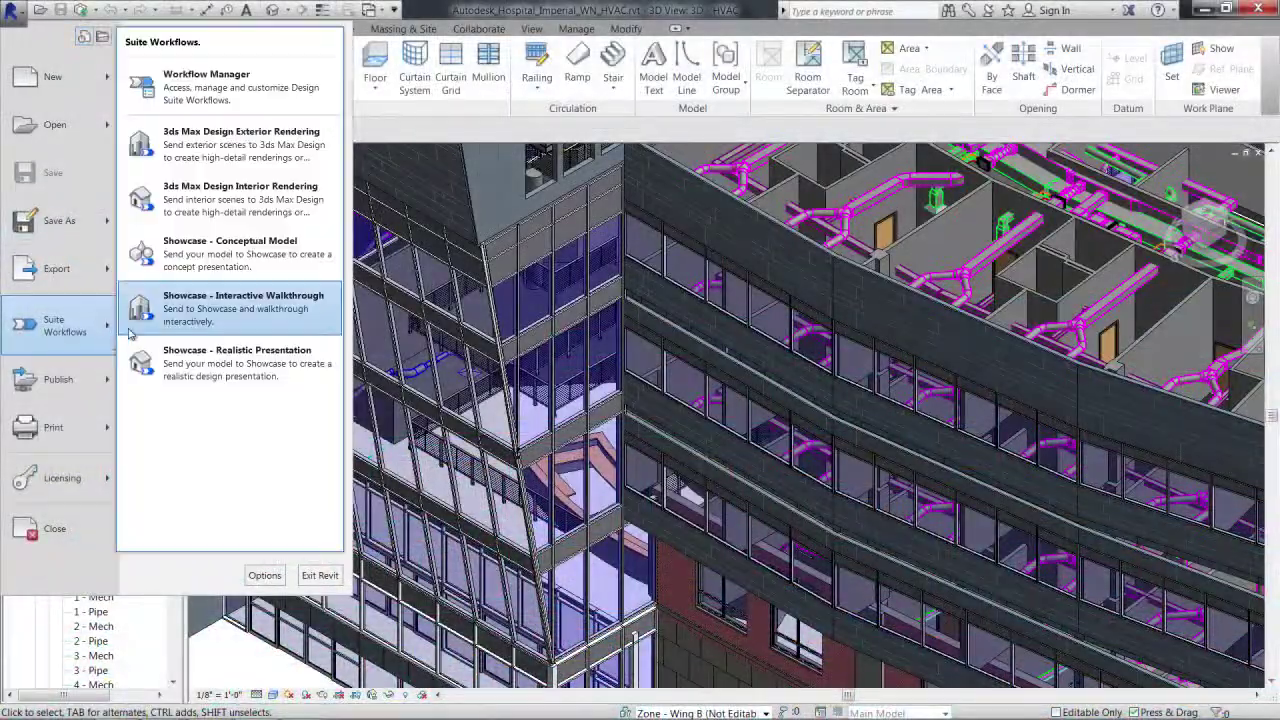
# Step: Run the 3ds Max Design Interior Rendering workflow, sending the hospital model to a new 3ds Max scene
pyautogui.click(258, 197)
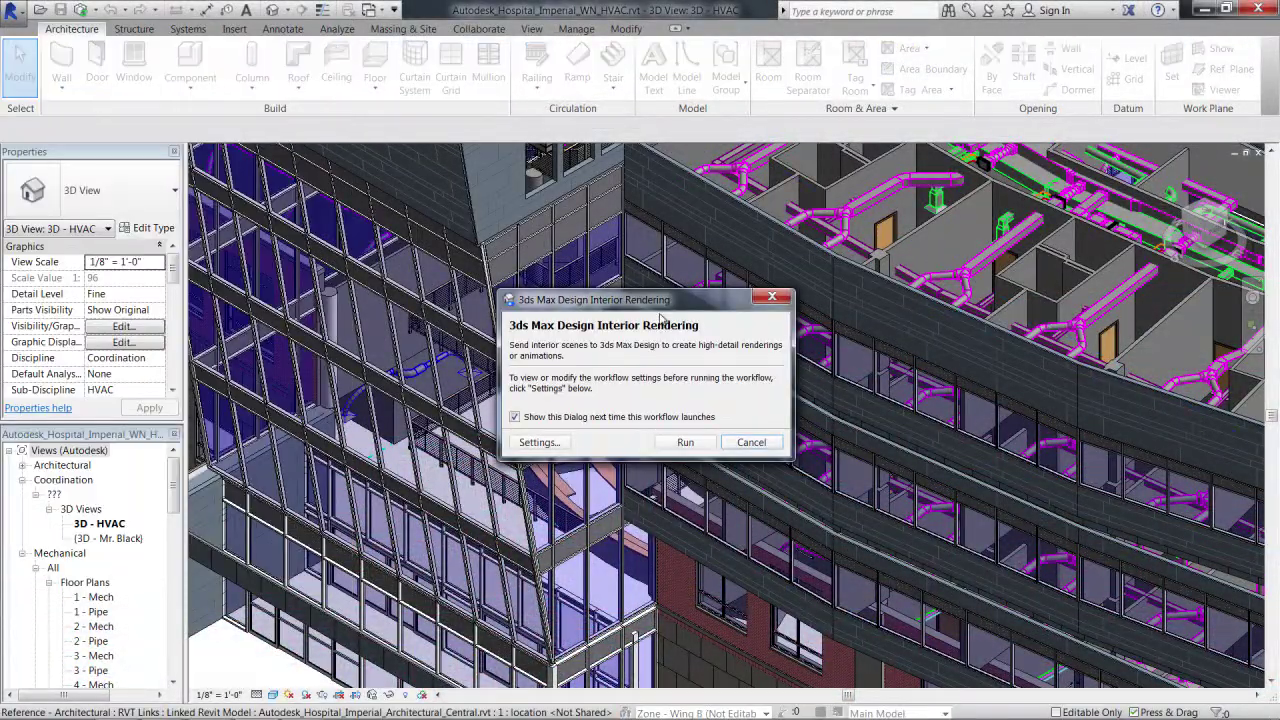
pyautogui.click(686, 442)
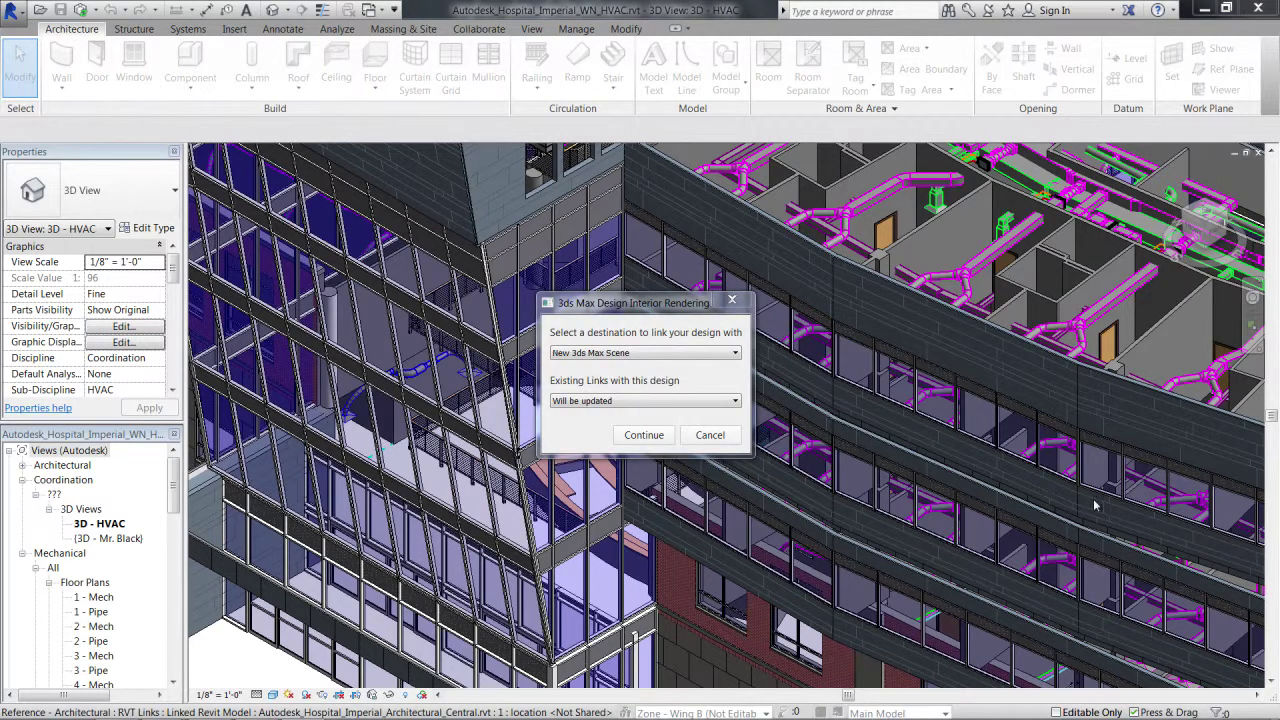
pyautogui.click(645, 436)
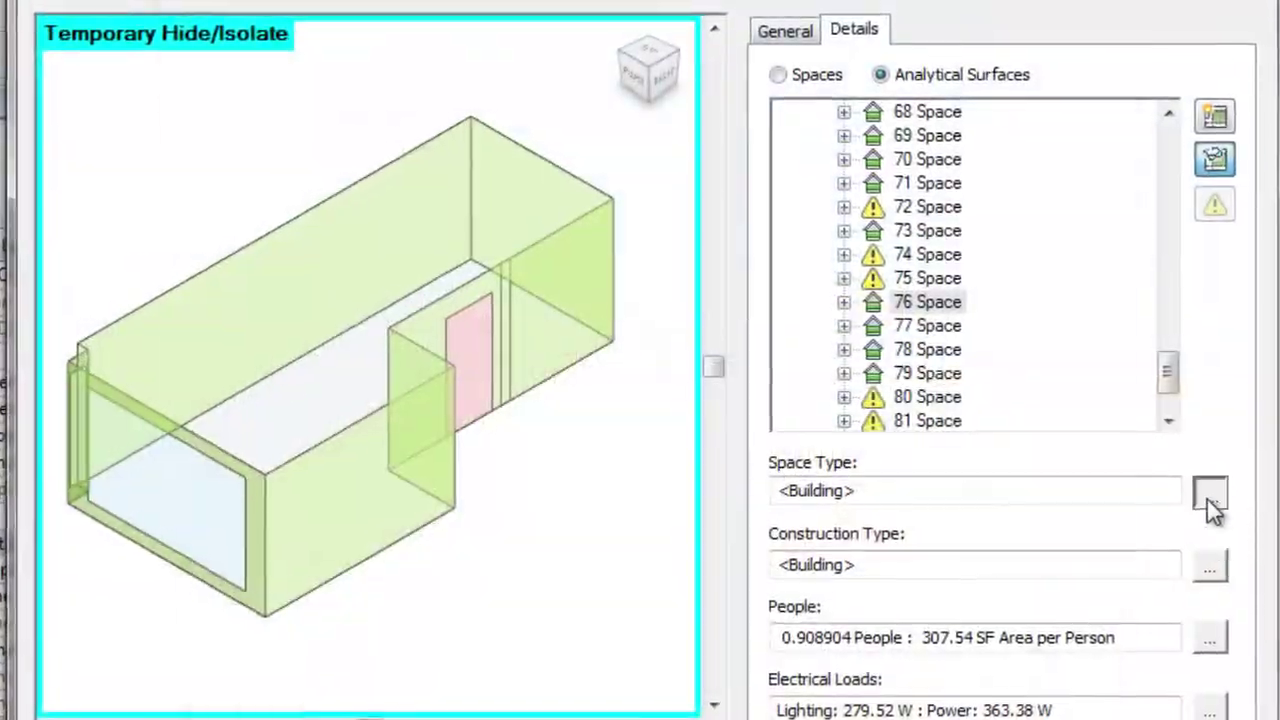
# Step: Find Default Spaces in the loads report and show 2 Space's summary (4,983.2 Btu/h peak cooling)
pyautogui.click(1204, 494)
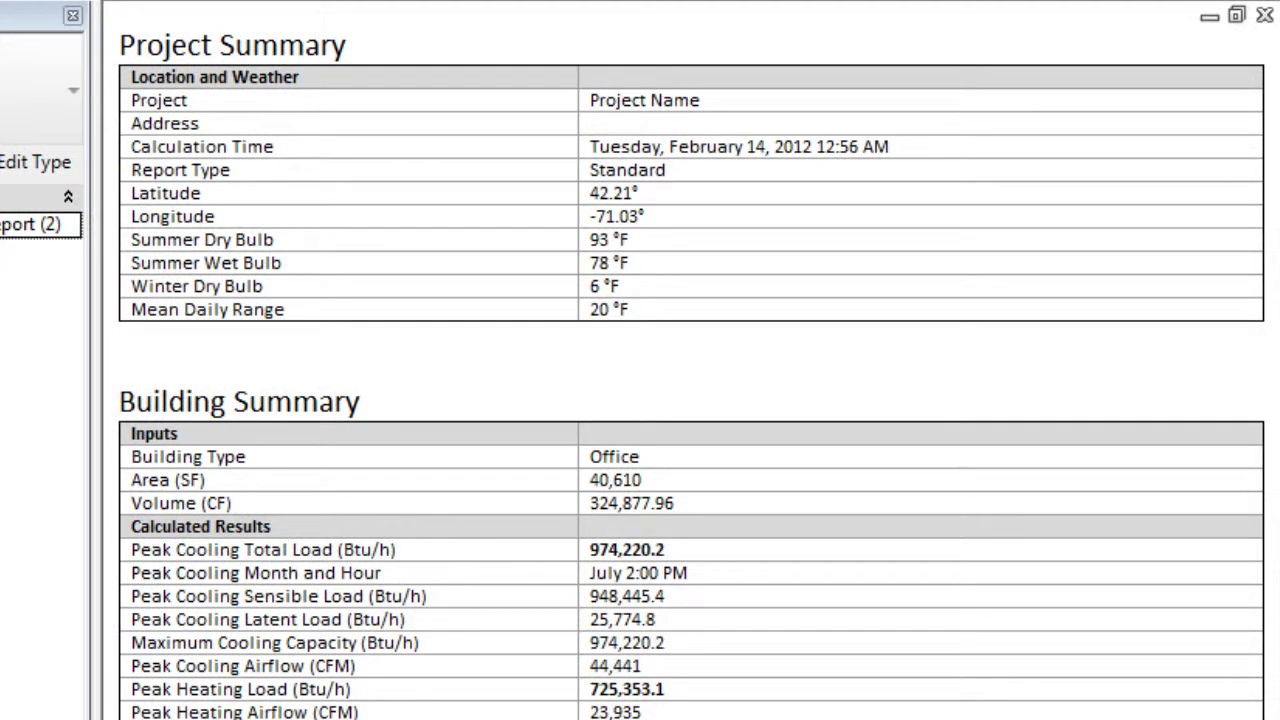
pyautogui.scroll(-3, 690, 400)
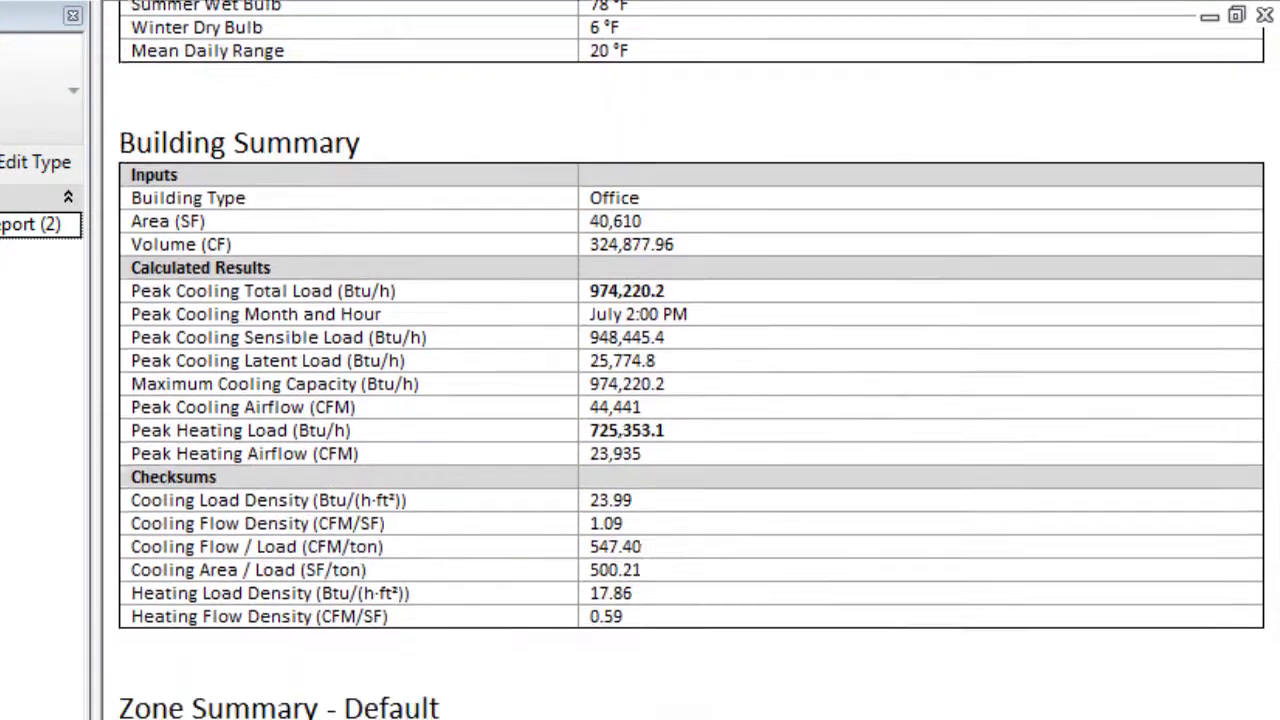
pyautogui.scroll(-1, 690, 400)
pyautogui.scroll(-1, 690, 400)
pyautogui.scroll(-2, 690, 400)
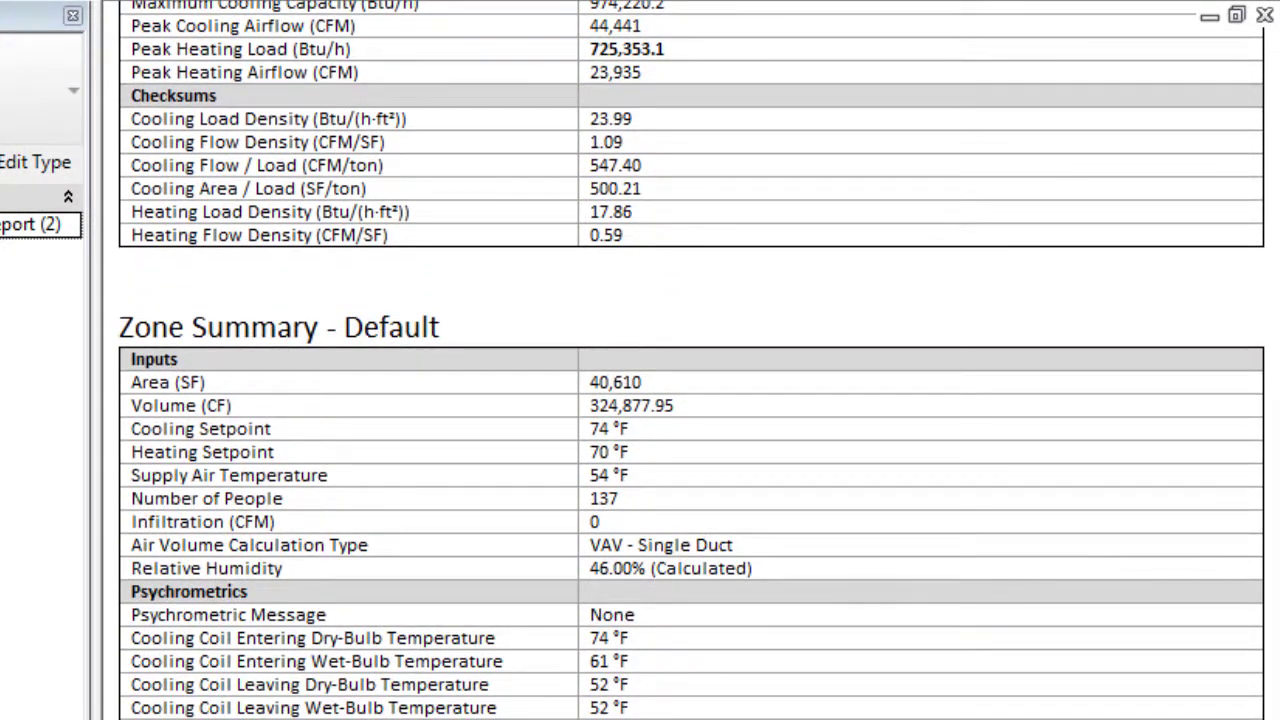
pyautogui.scroll(-2, 690, 400)
pyautogui.scroll(-1, 690, 400)
pyautogui.scroll(-4, 690, 400)
pyautogui.scroll(-4, 690, 400)
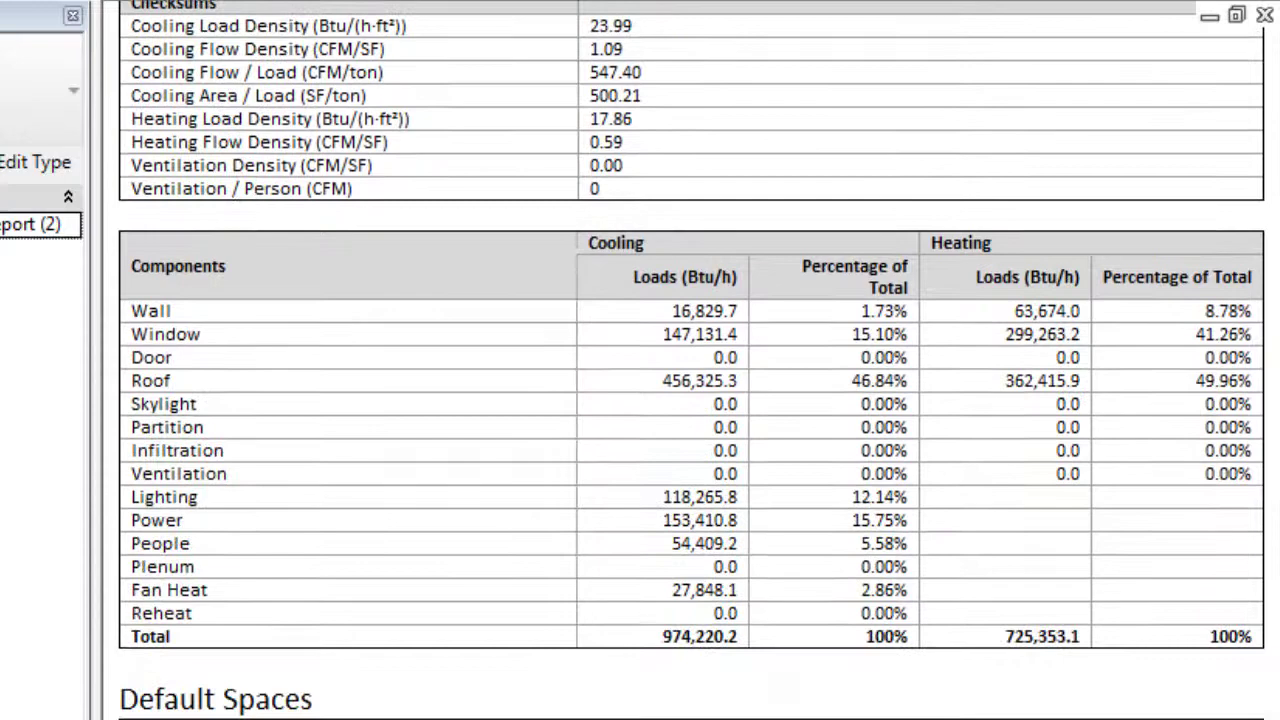
pyautogui.scroll(-5, 690, 400)
pyautogui.scroll(-1, 690, 400)
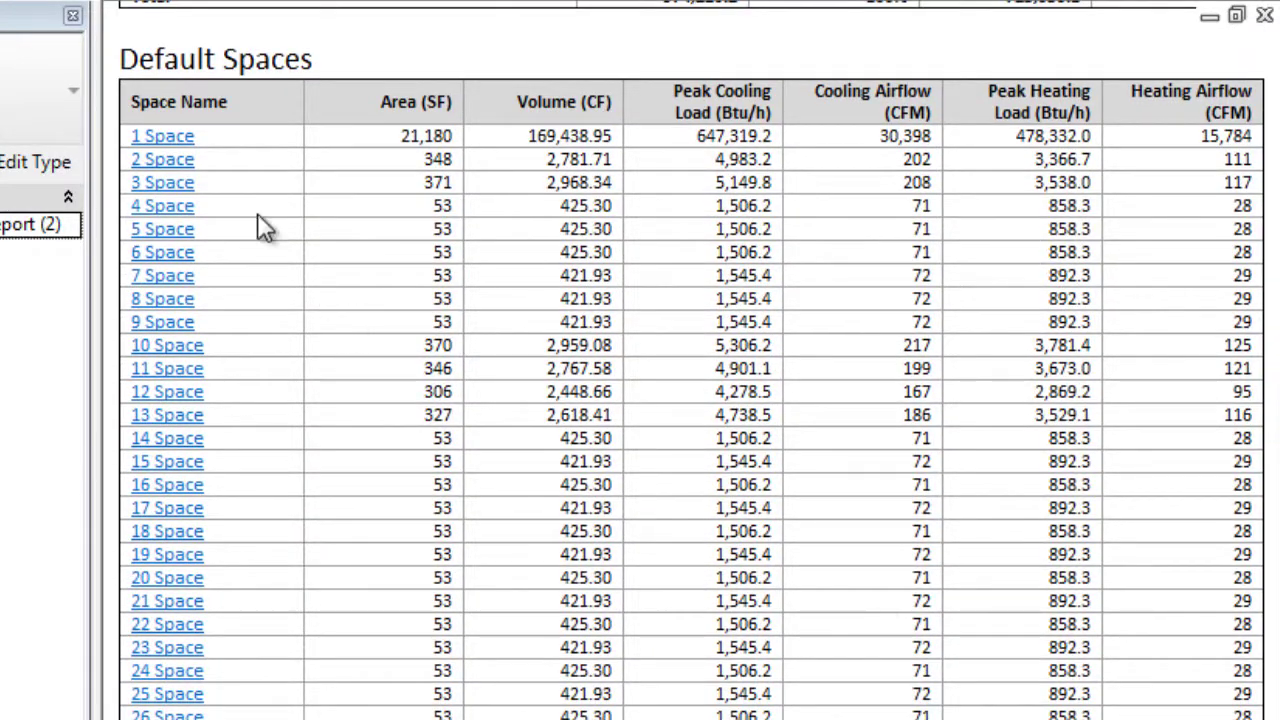
pyautogui.click(163, 160)
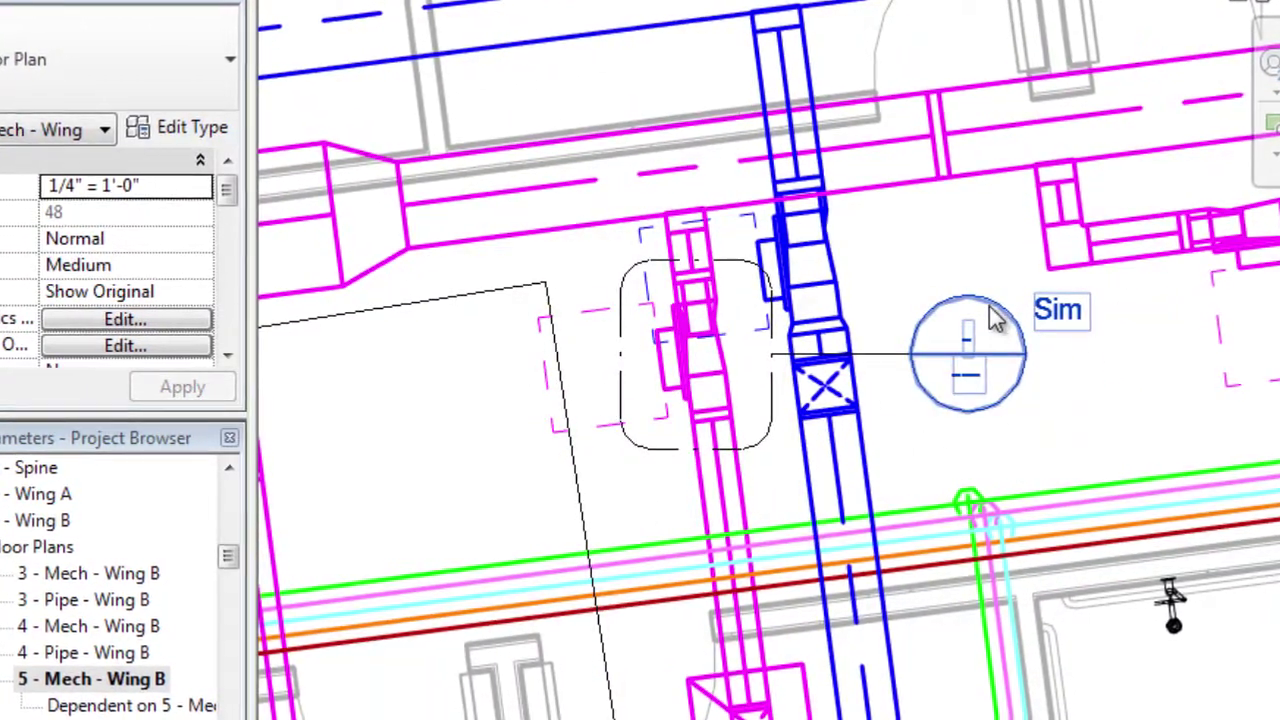
# Step: Open the hydraulic motor driven self-priming pump detail from its section marker and zoom in
pyautogui.doubleClick(993, 316)
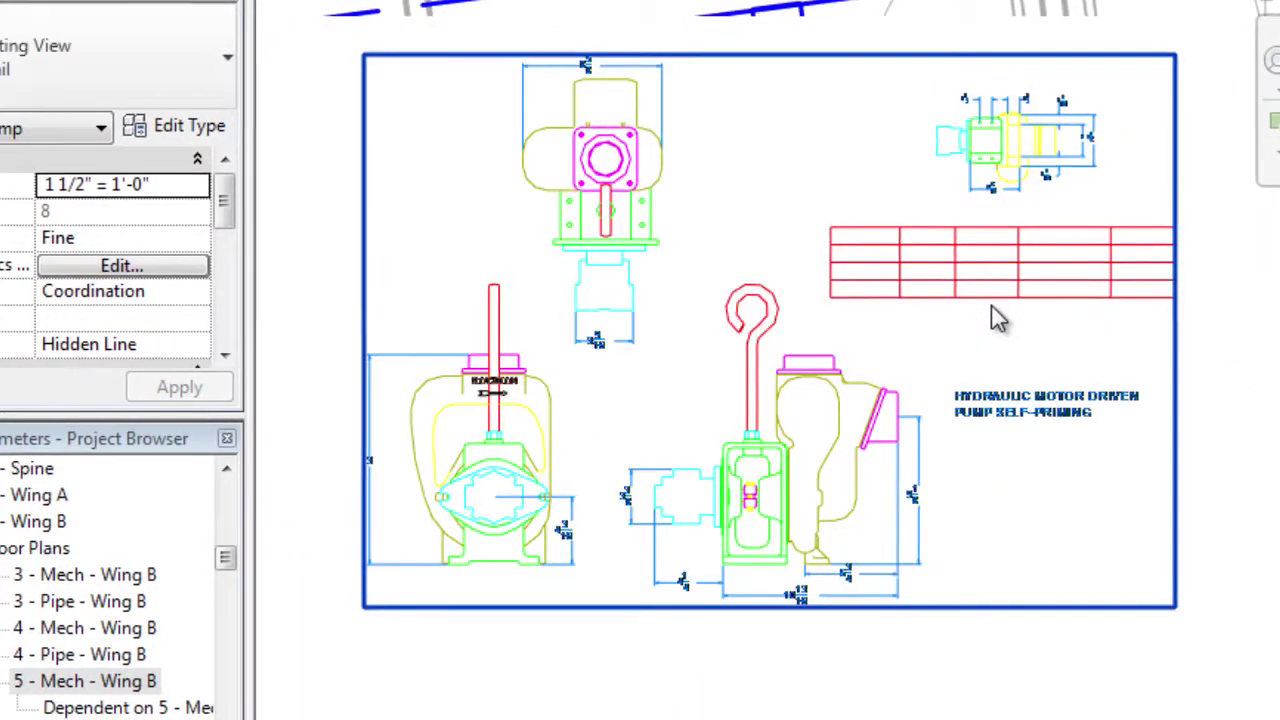
pyautogui.scroll(3, 990, 320)
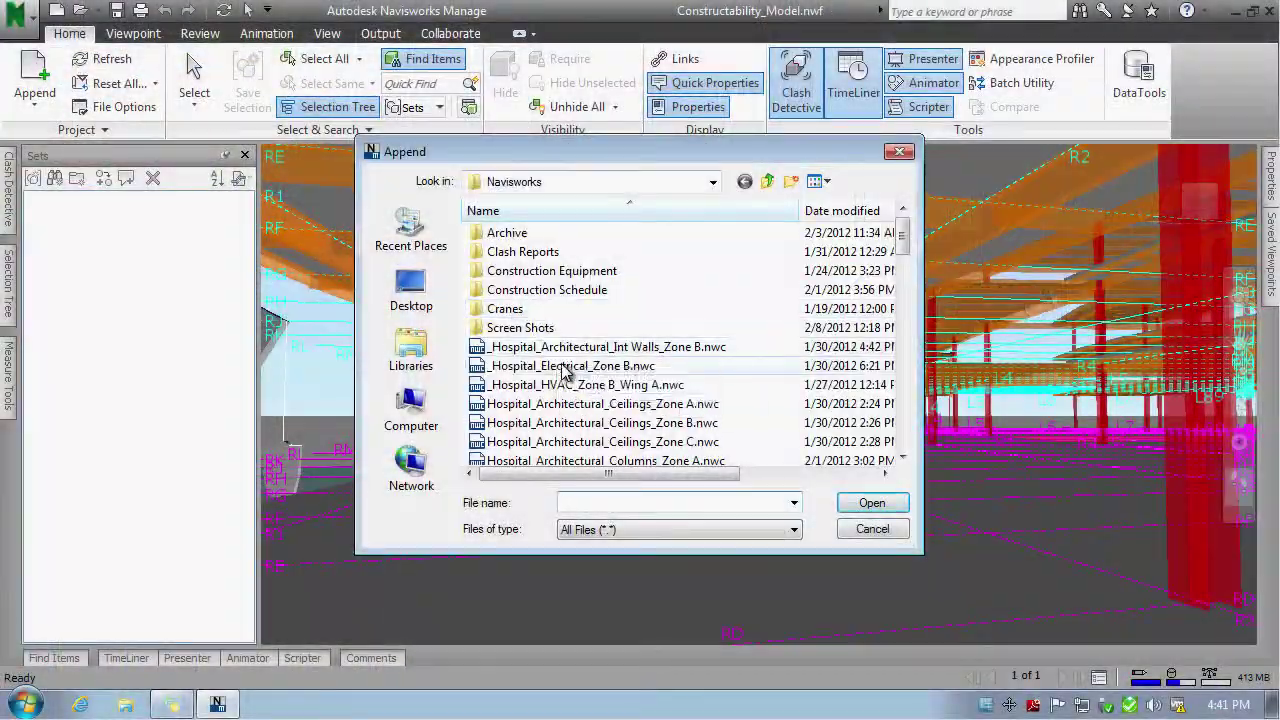
# Step: Append the HVAC model, inspect a supply air duct's properties, and walk through the wall
pyautogui.click(872, 503)
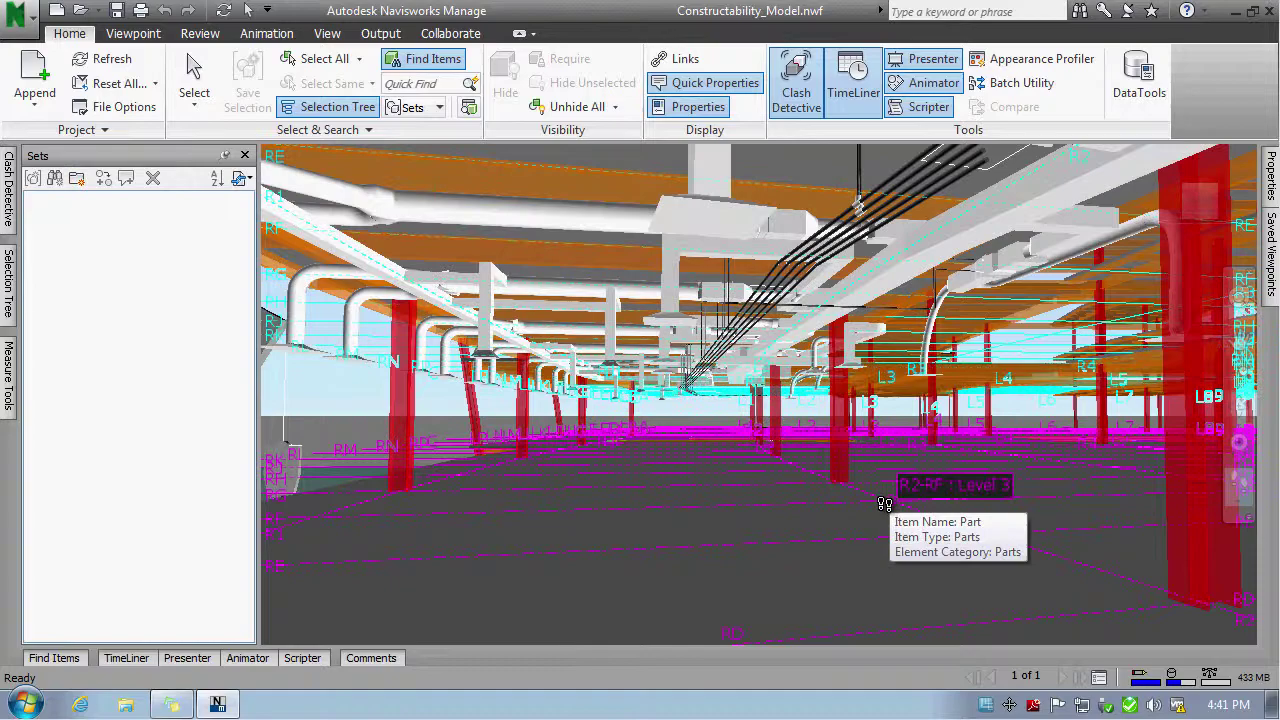
pyautogui.click(194, 75)
pyautogui.click(531, 206)
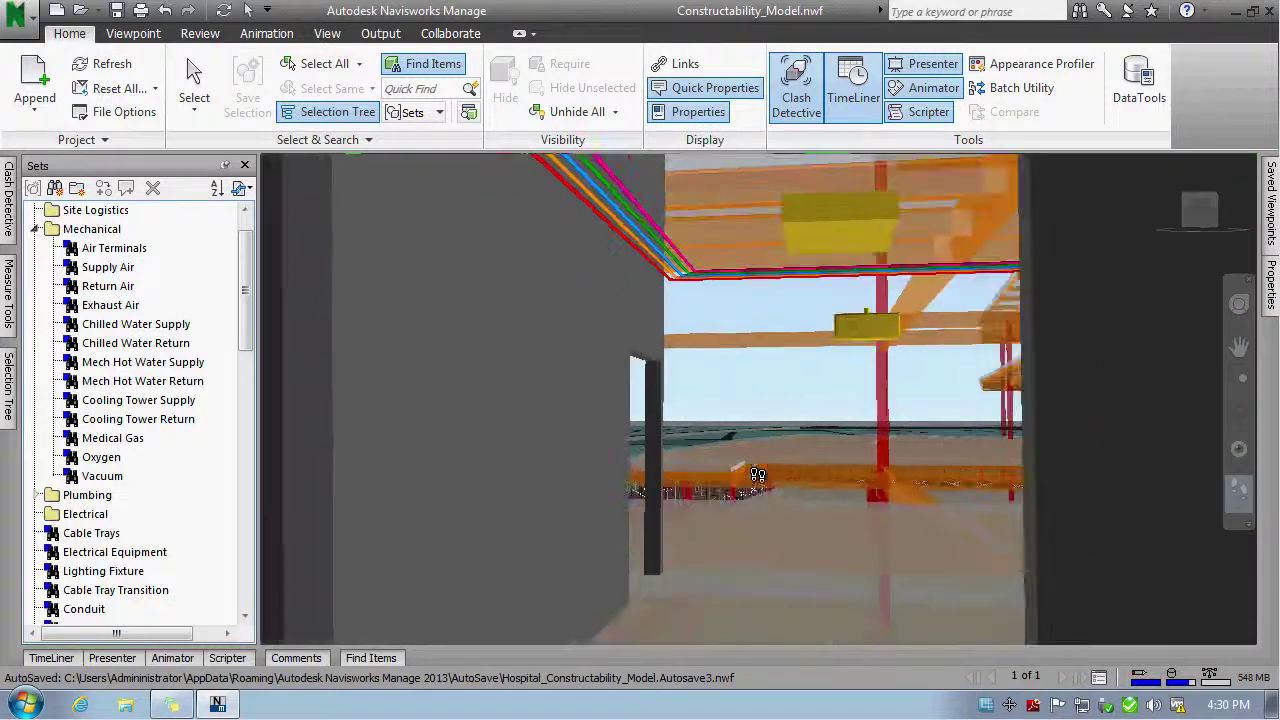
pyautogui.moveTo(757, 474); pyautogui.dragTo(1074, 486)
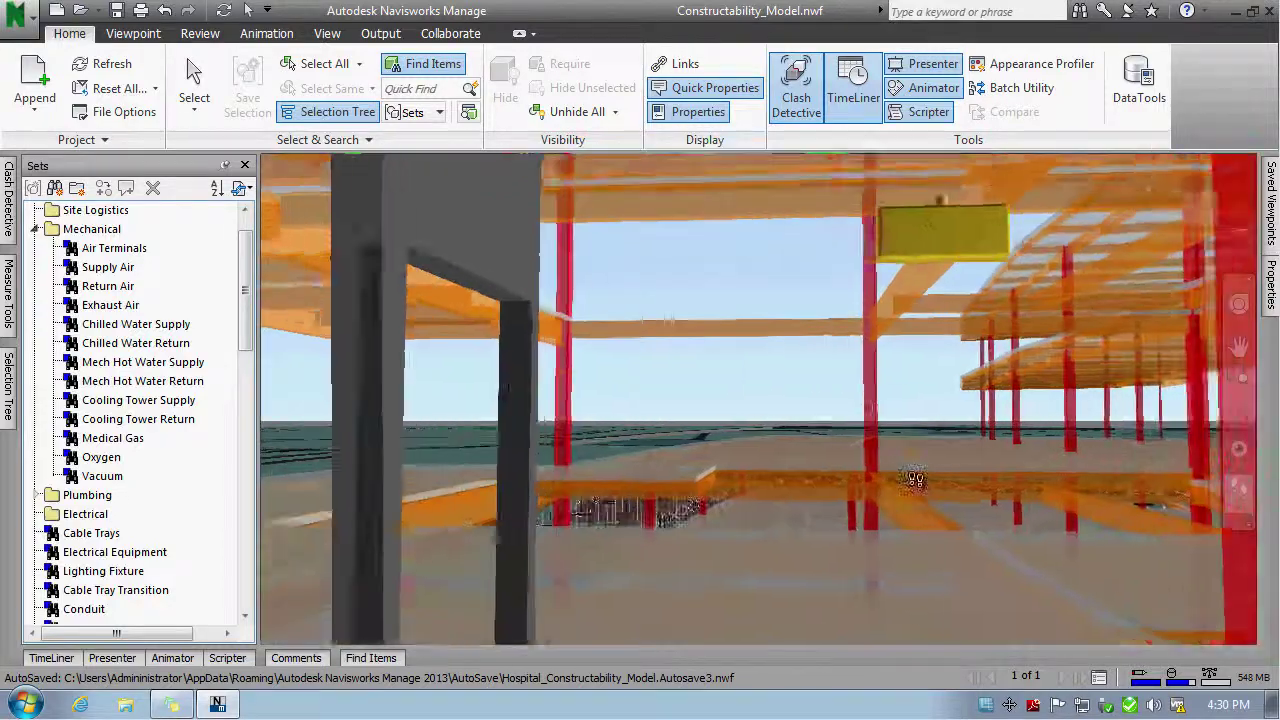